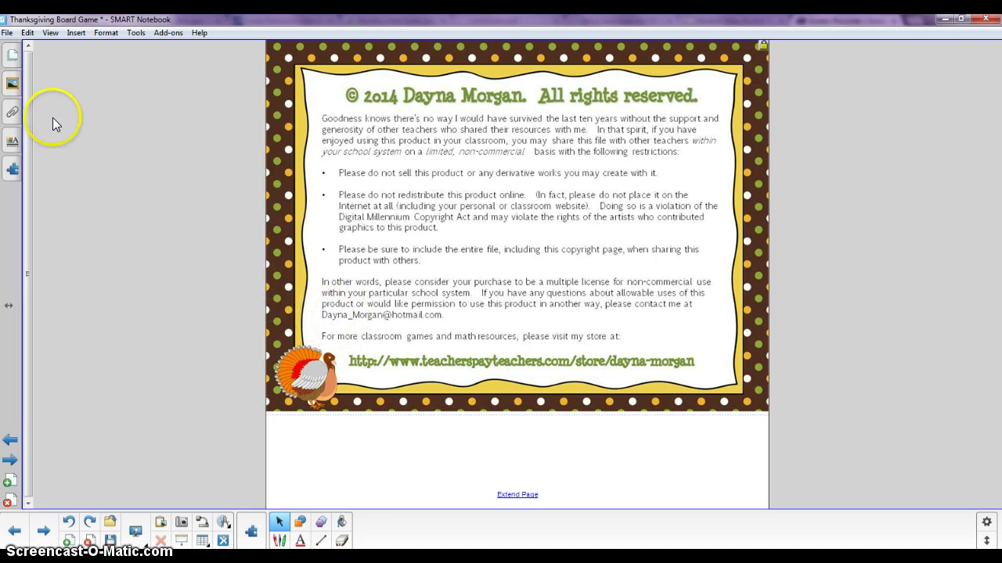
Step: Show the page thumbnails, review the credits and instructions pages, and bring up the game board page
left_click(12, 55)
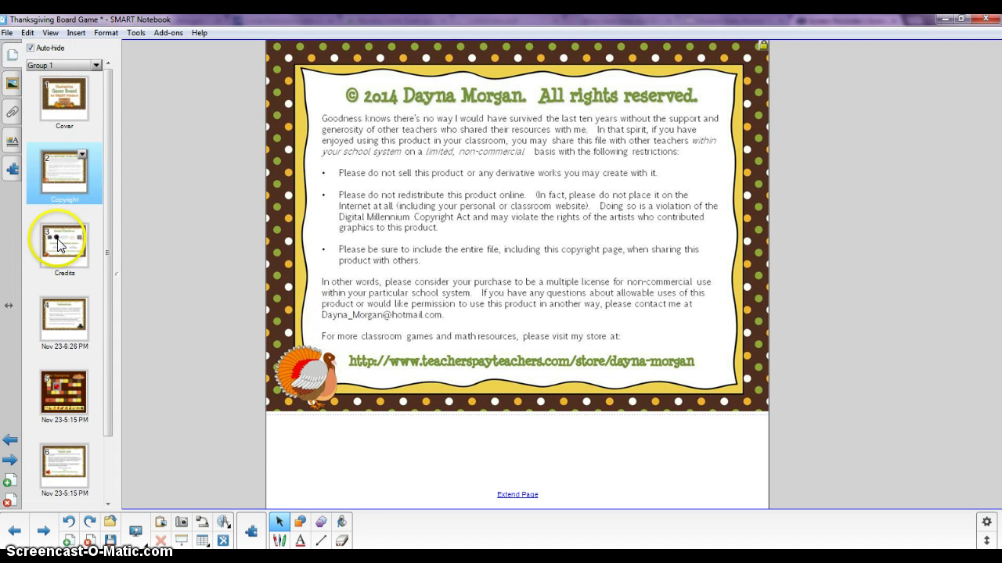
left_click(60, 245)
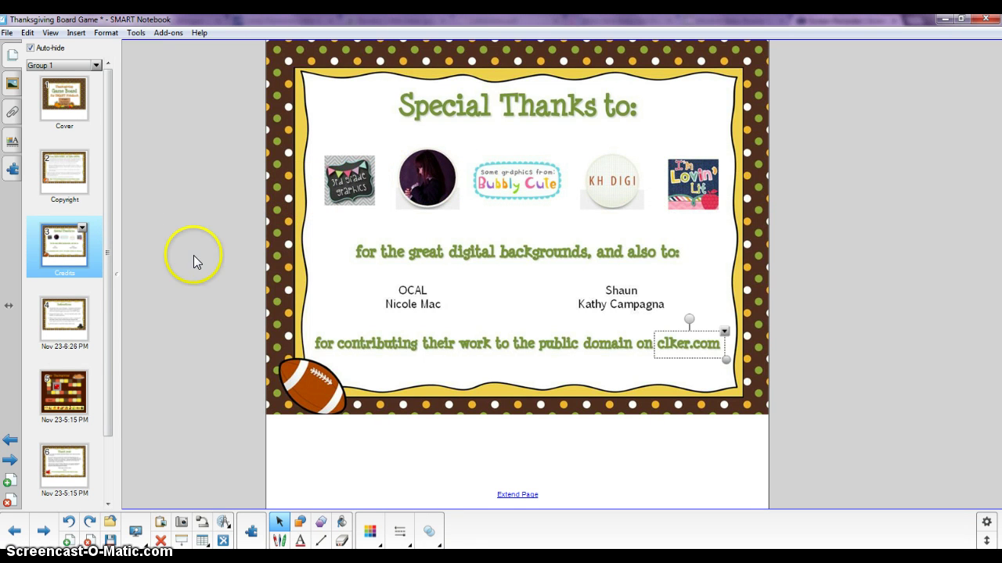
left_click(66, 324)
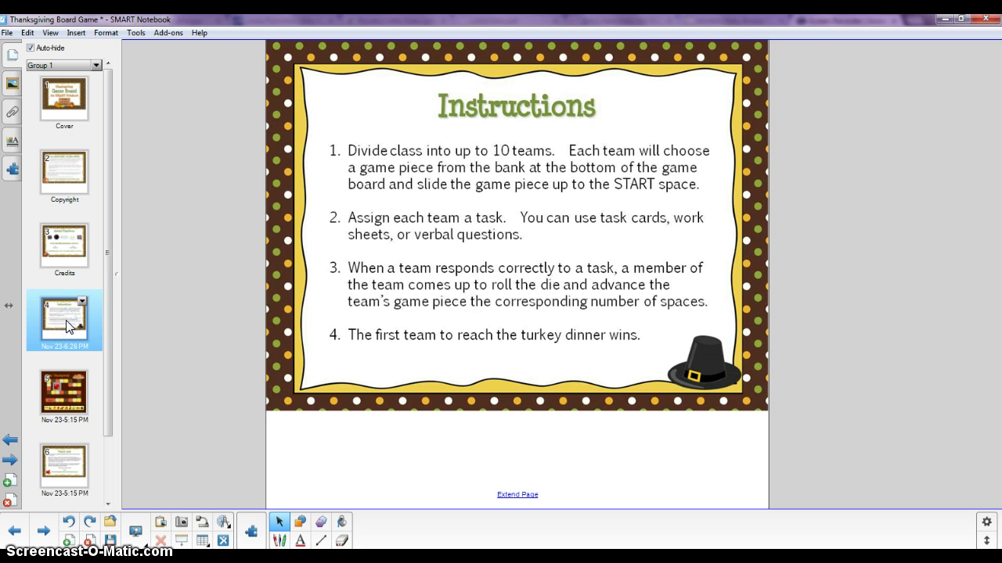
left_click(84, 402)
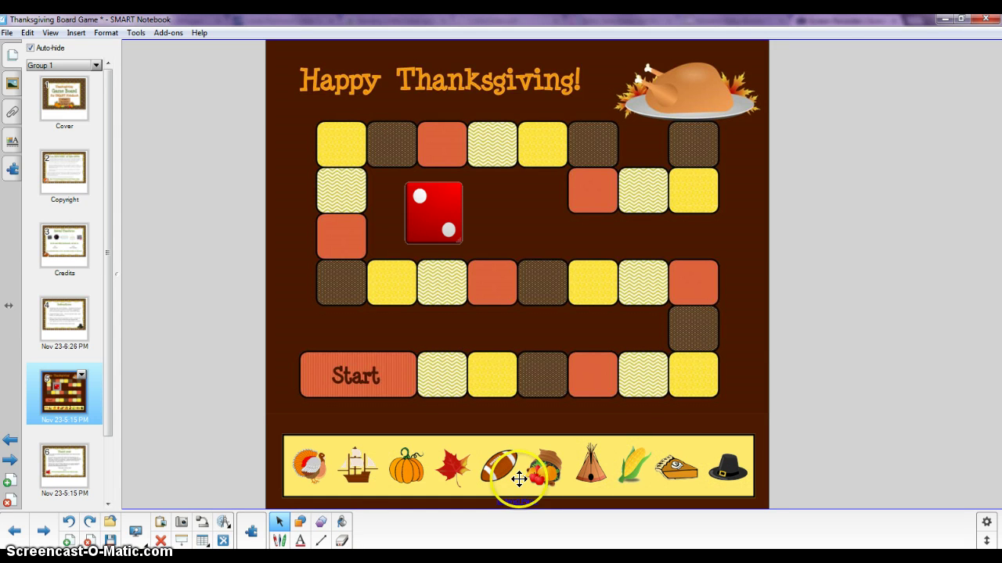
Step: Place the football, cornucopia, teepee, pilgrim hat and turkey game pieces from the bank onto the Start space
left_click_drag(501, 464, 394, 373)
left_click_drag(544, 469, 355, 367)
left_click_drag(590, 468, 329, 381)
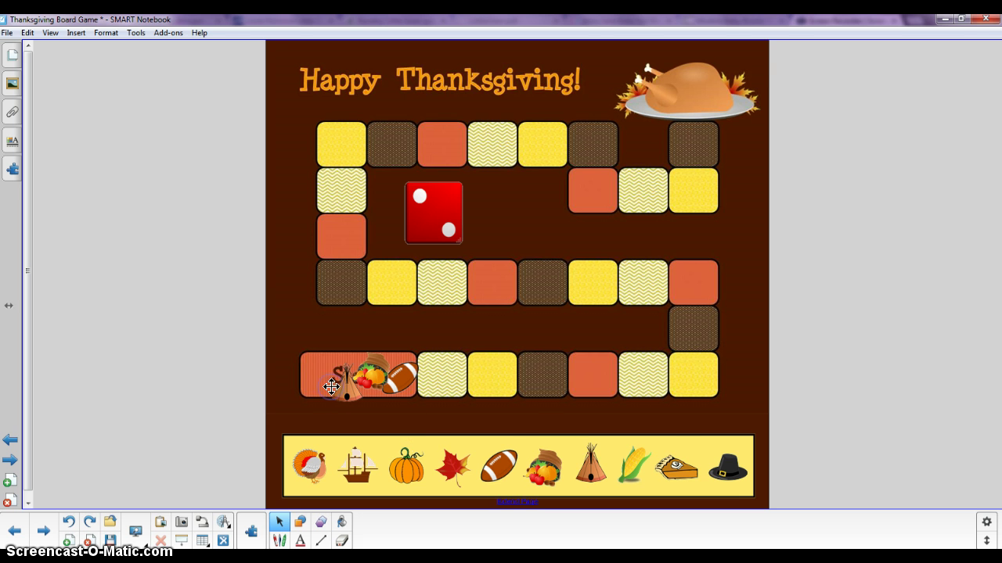
left_click_drag(559, 453, 559, 453)
left_click(727, 467)
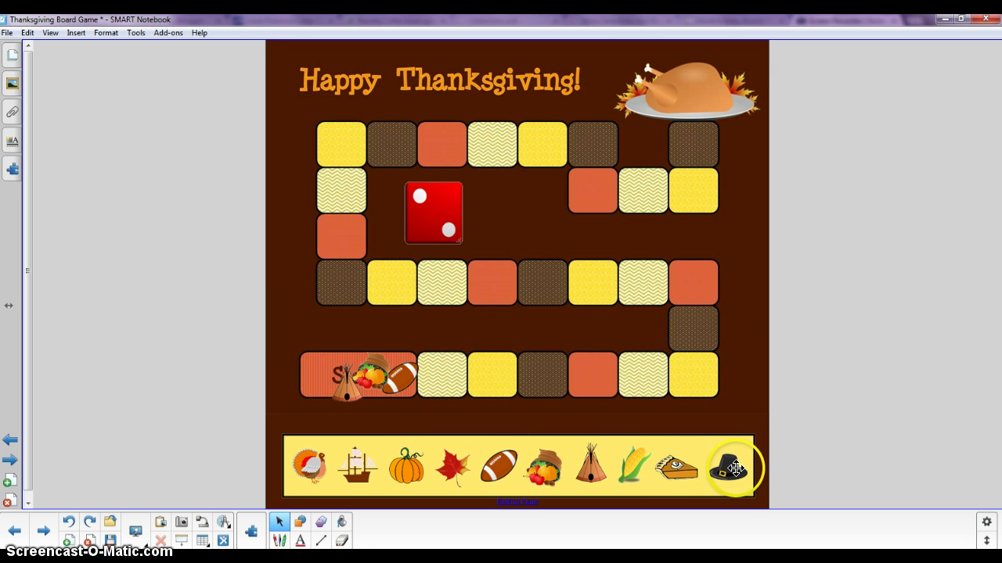
left_click_drag(590, 419, 311, 358)
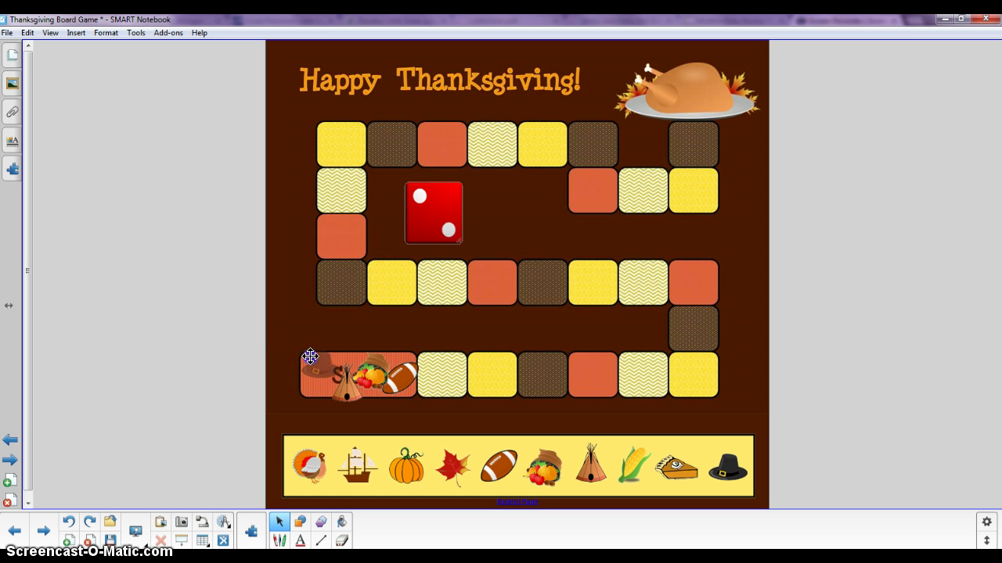
left_click(308, 461)
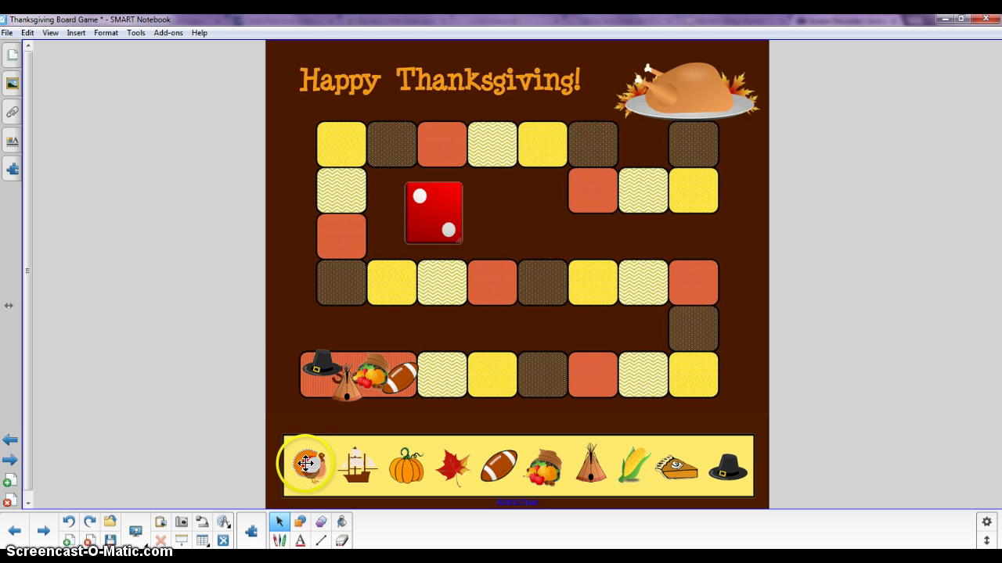
left_click_drag(306, 462, 309, 386)
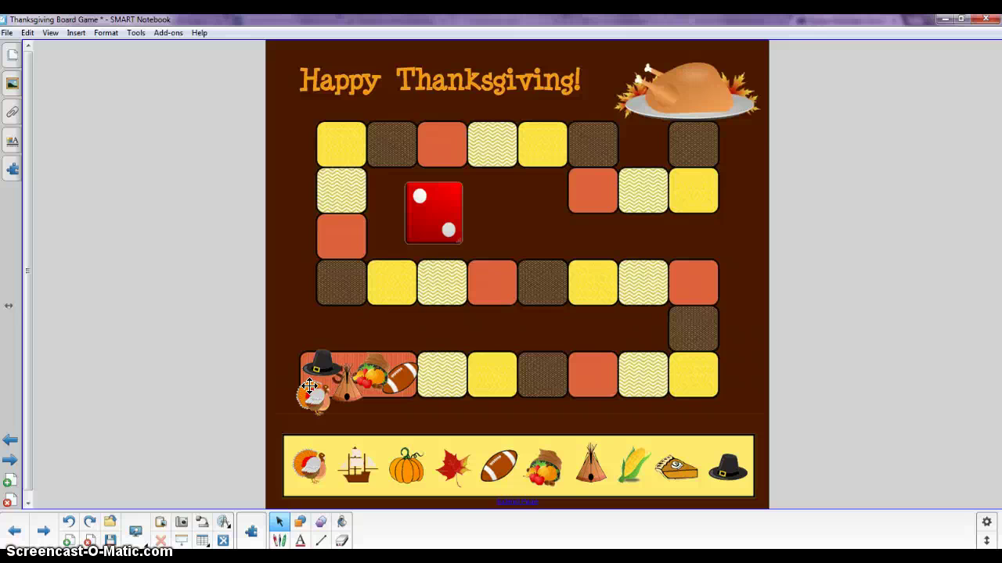
Step: Roll the die and advance the teepee four spaces from Start to the orange space in the first row
left_click(442, 219)
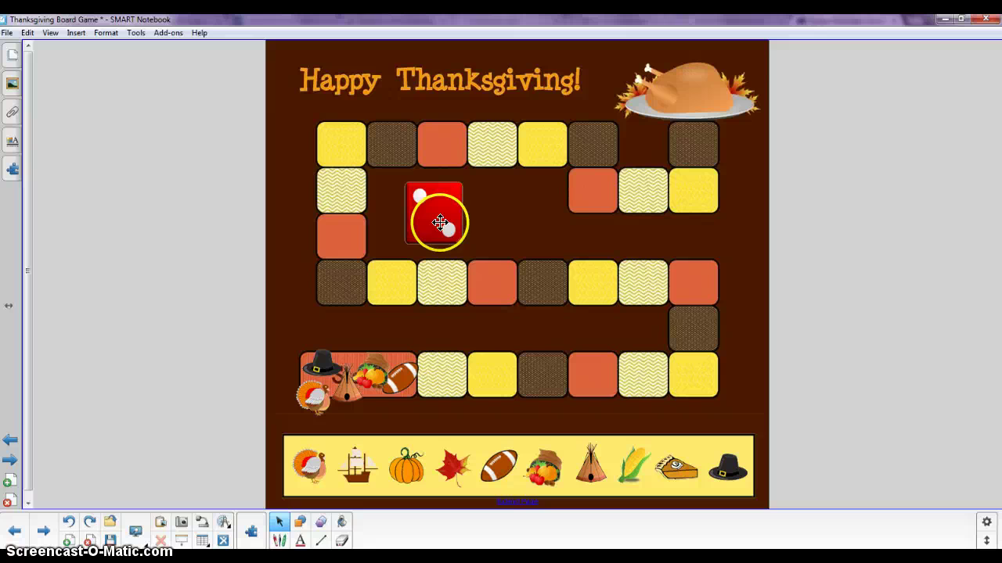
left_click(438, 220)
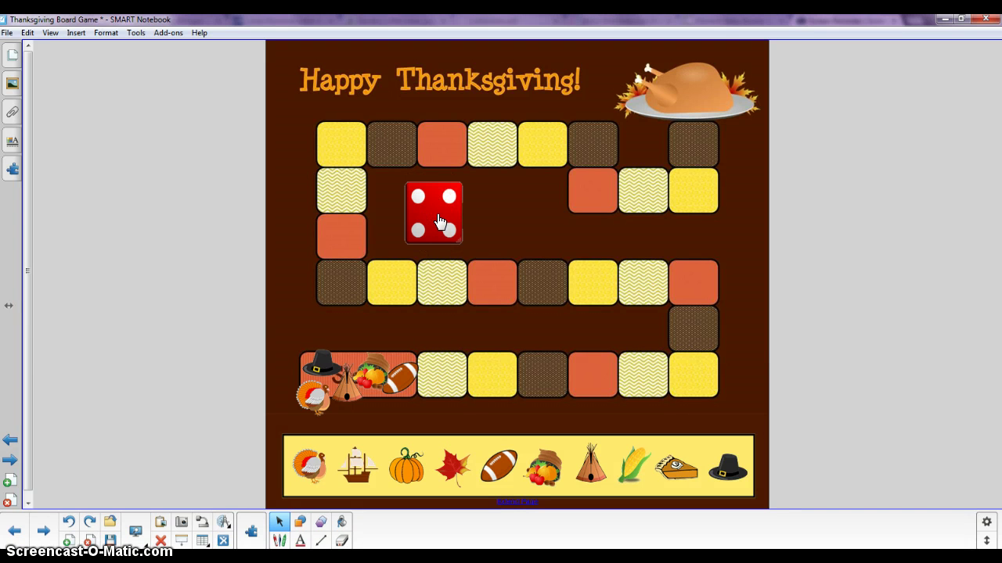
left_click(432, 233)
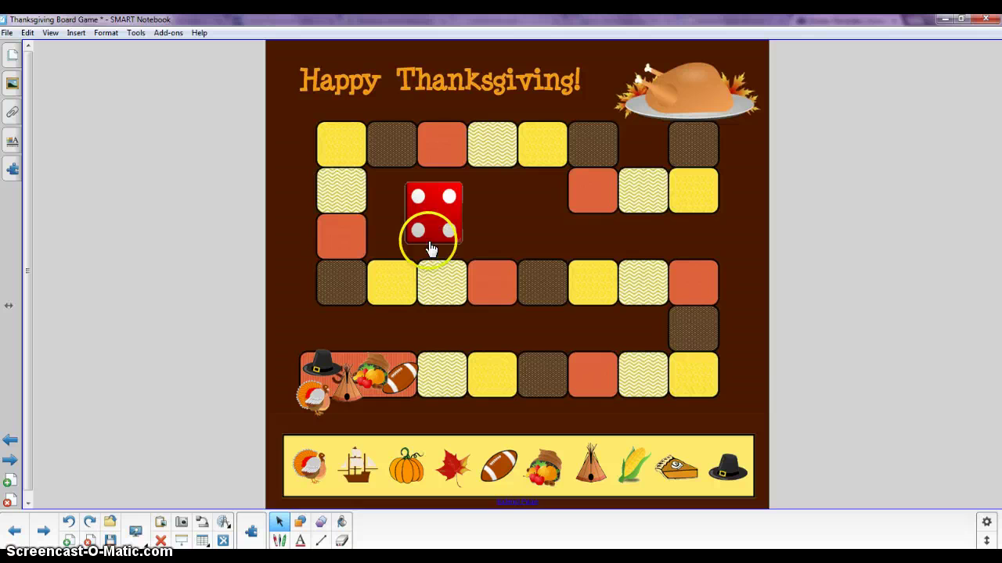
left_click_drag(331, 381, 345, 387)
right_click(345, 388)
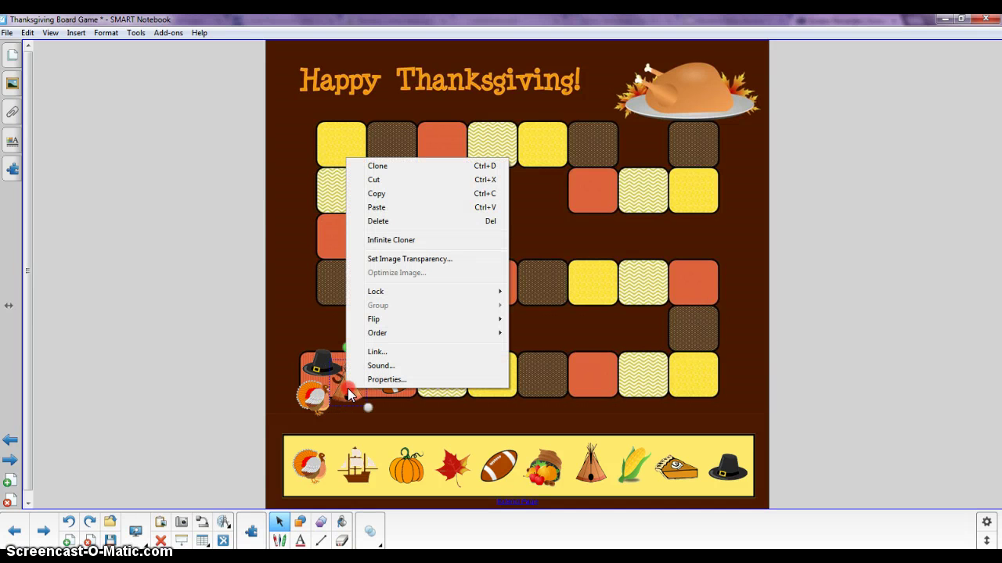
left_click(339, 393)
left_click_drag(339, 393, 596, 383)
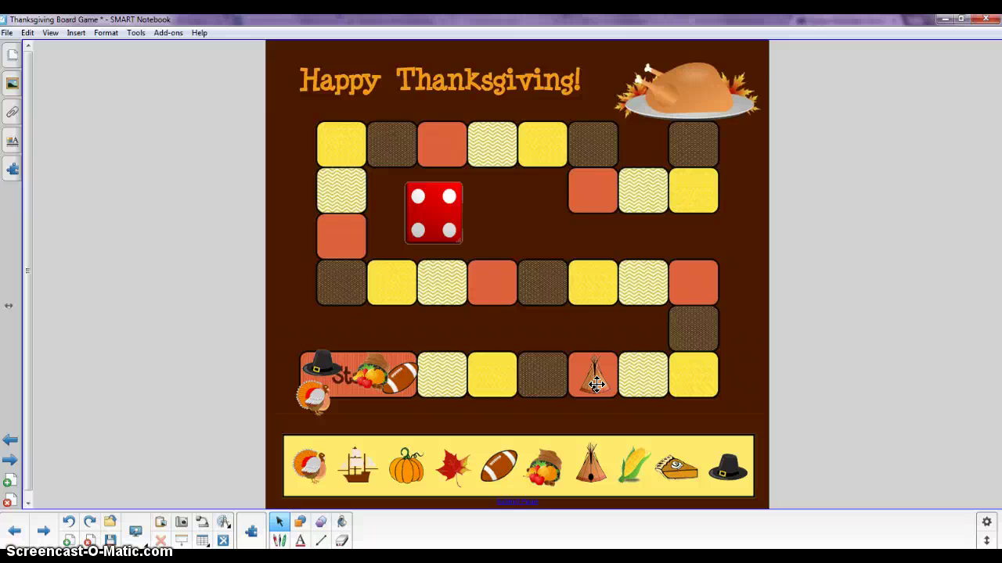
Step: Roll the die and advance the cornucopia two spaces from Start to the yellow space
left_click(447, 223)
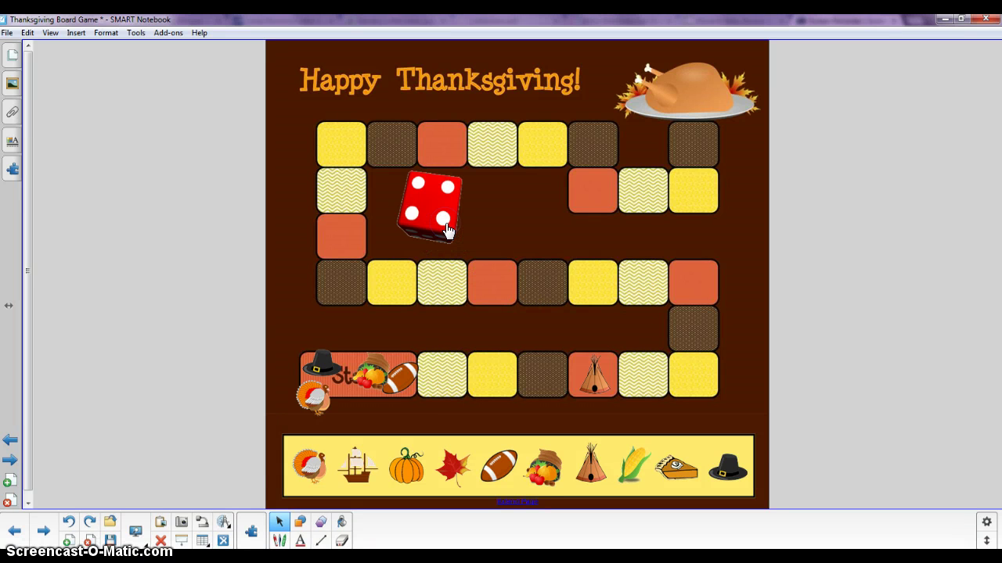
left_click(319, 401)
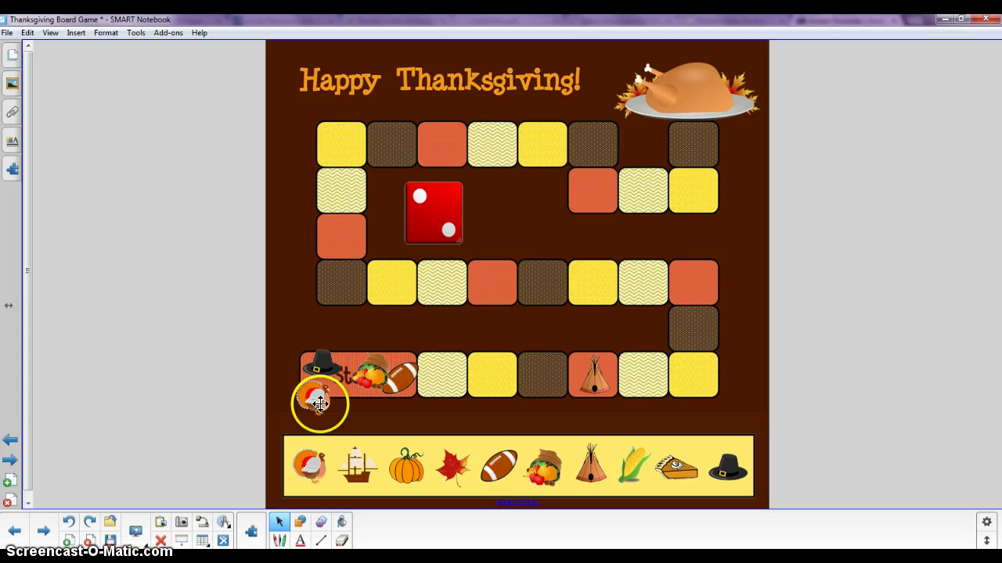
left_click(370, 368)
left_click_drag(373, 368, 493, 374)
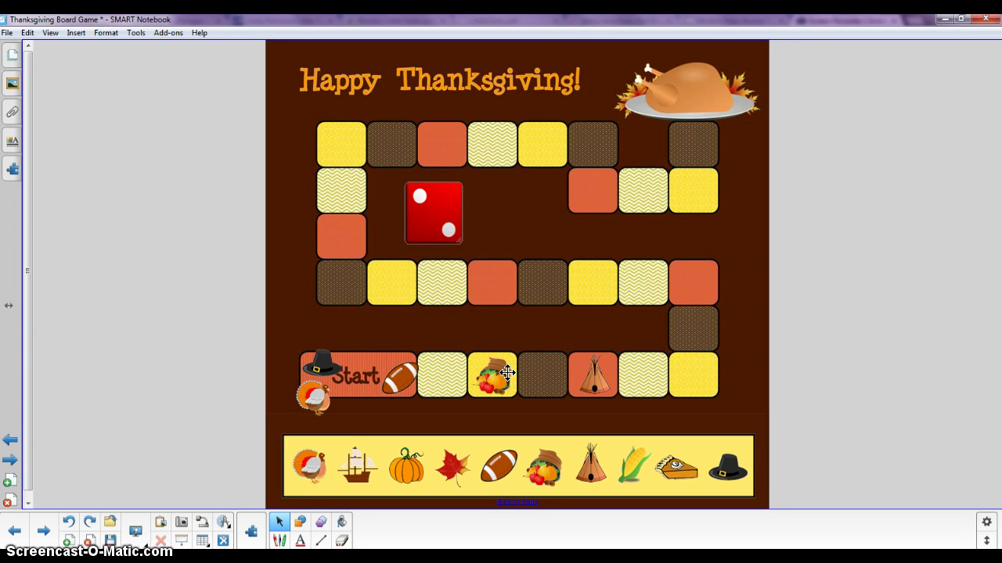
Step: Roll the die and advance the pilgrim hat four spaces from Start onto the teepee's space
left_click(461, 233)
left_click(434, 220)
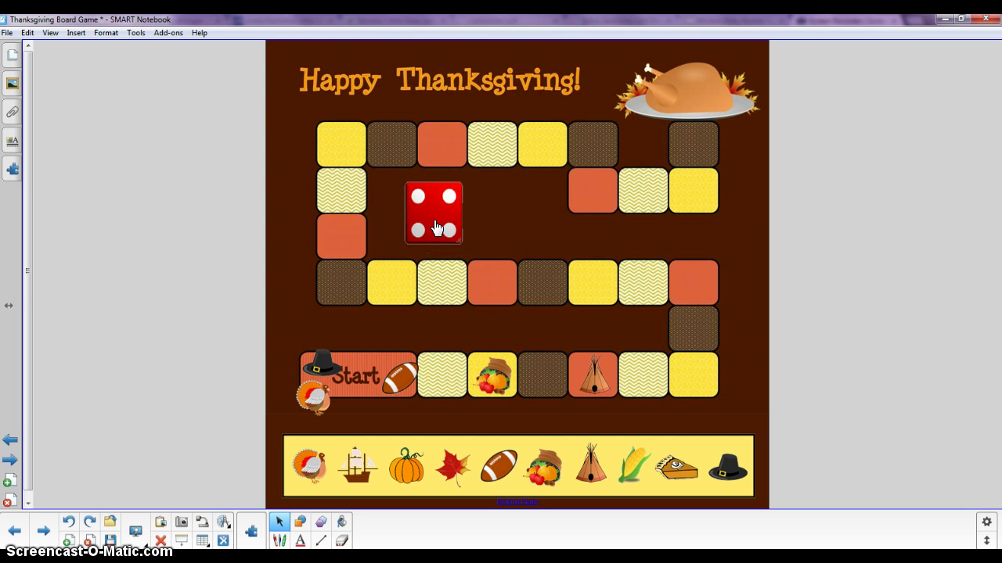
left_click(319, 364)
right_click(319, 368)
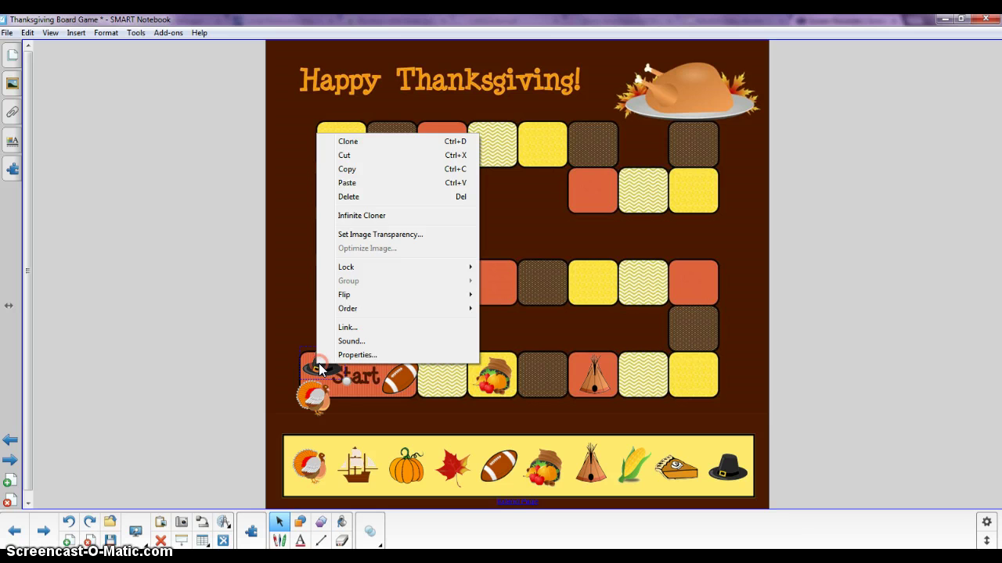
left_click_drag(319, 368, 595, 371)
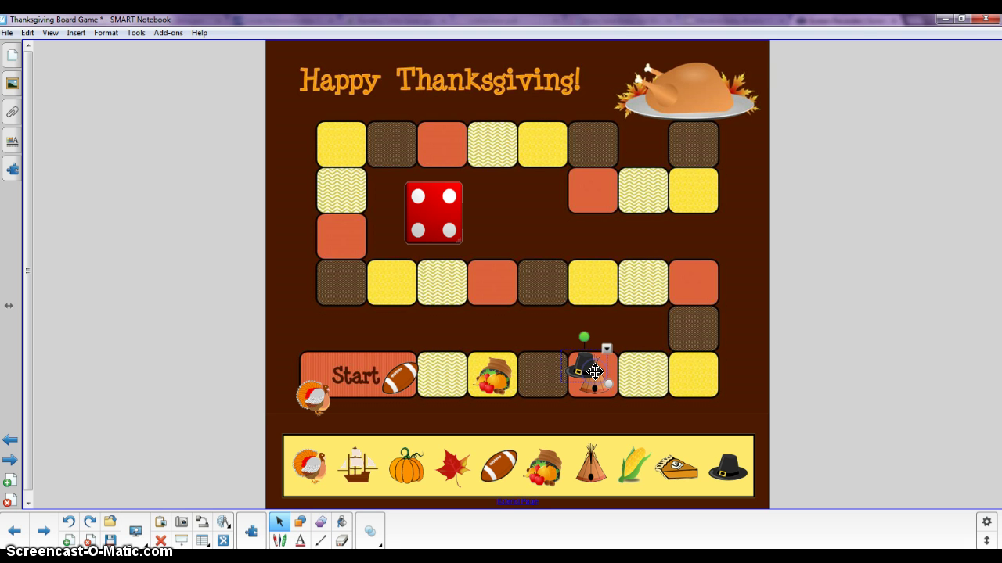
left_click(620, 339)
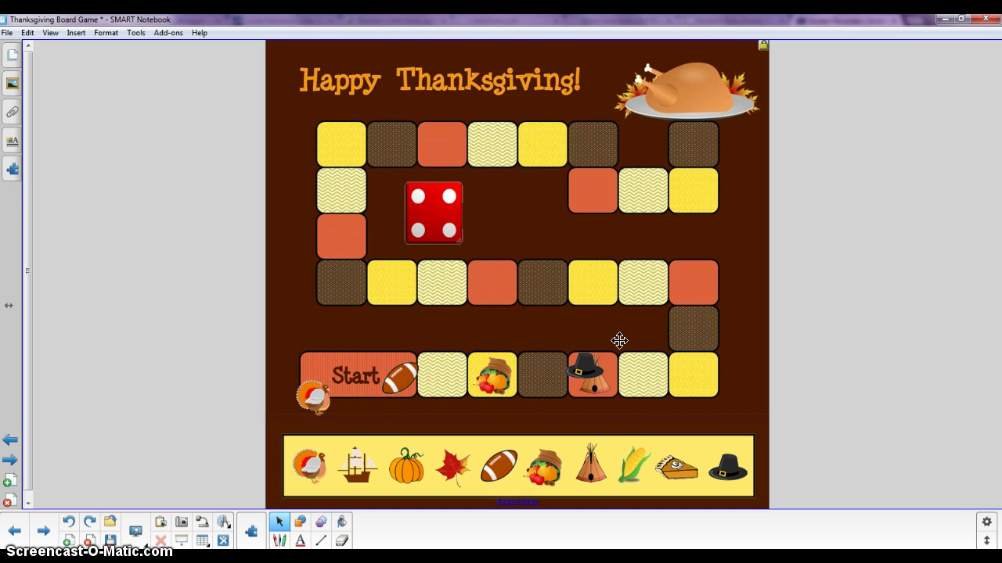
Step: Roll the die and advance the football three spaces from Start to the brown space
left_click(416, 405)
left_click(431, 232)
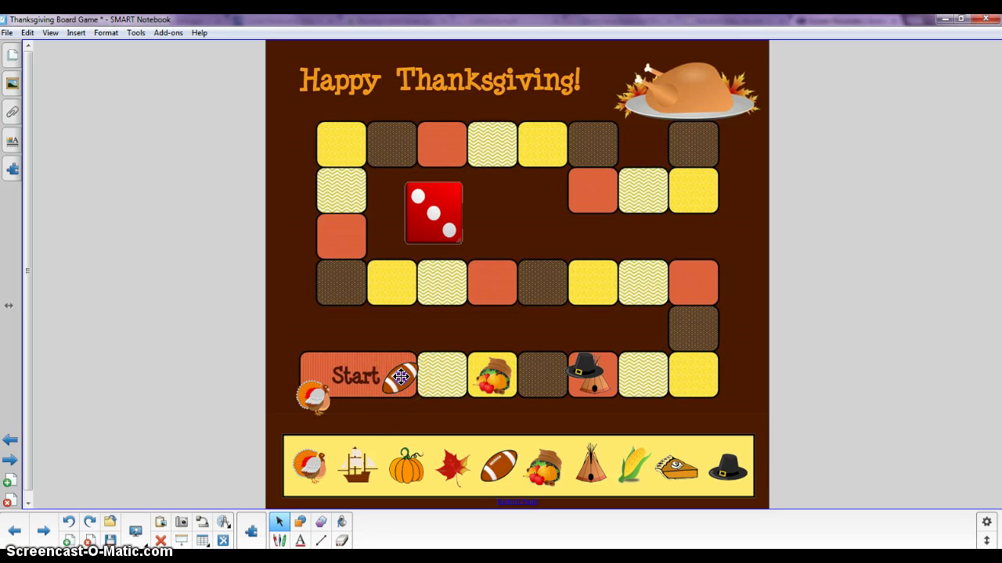
left_click_drag(401, 376, 548, 369)
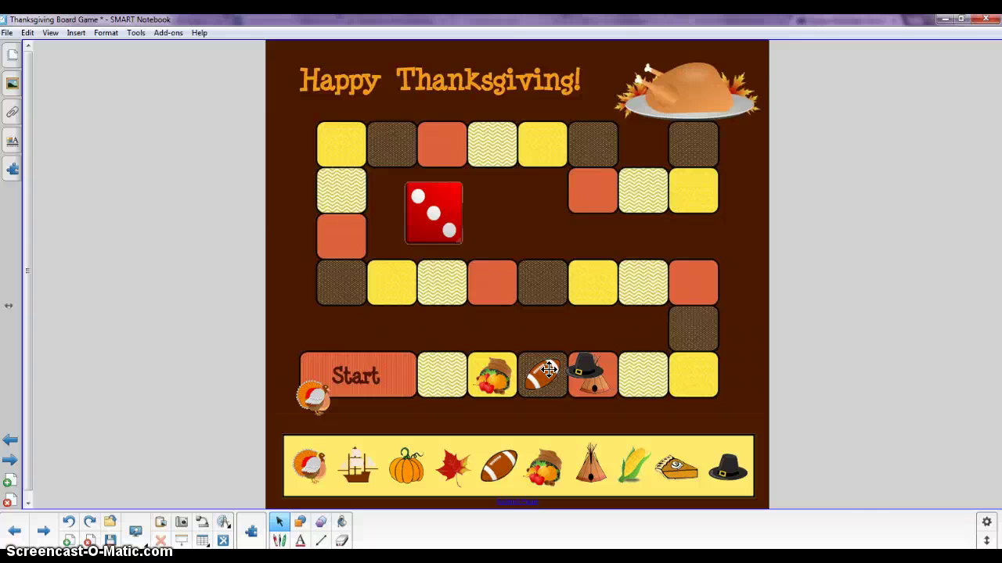
Step: Roll the die and advance the turkey six spaces from Start to the yellow corner space
left_click(436, 218)
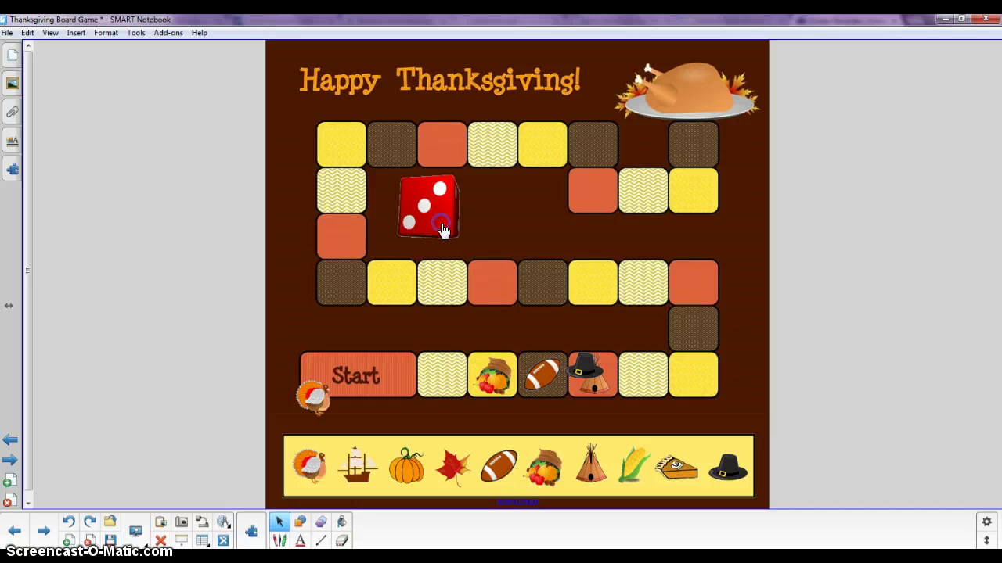
right_click(312, 400)
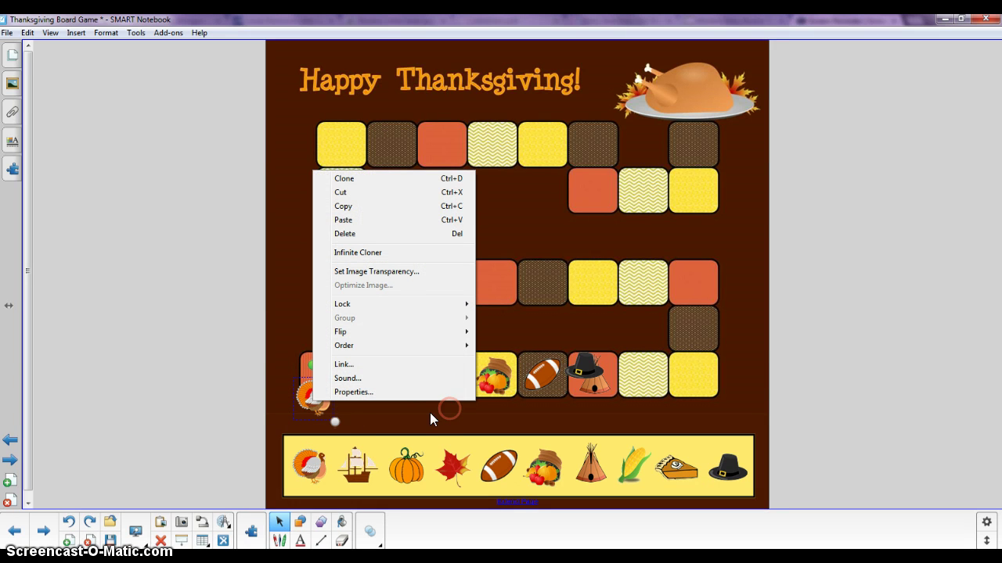
left_click(301, 403)
left_click_drag(311, 400, 689, 375)
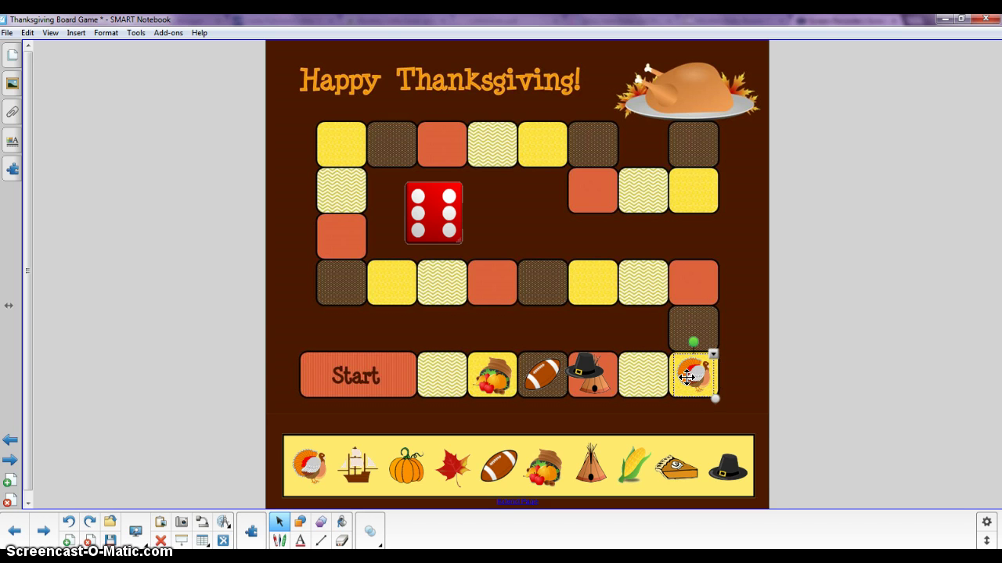
left_click(735, 380)
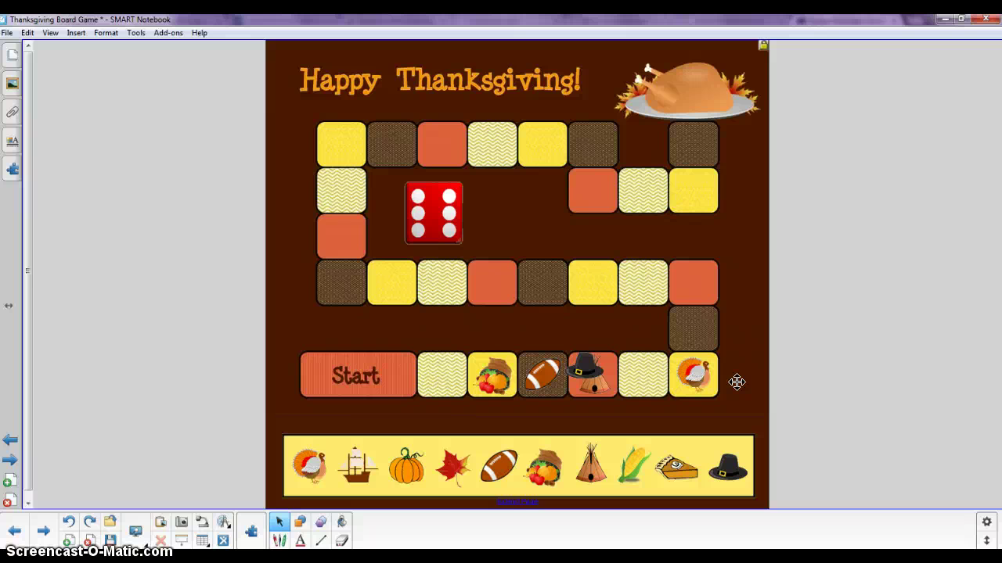
Step: Roll the die to move the turkey back three spaces onto the football's space, and roll again to advance the cornucopia three spaces
left_click(462, 231)
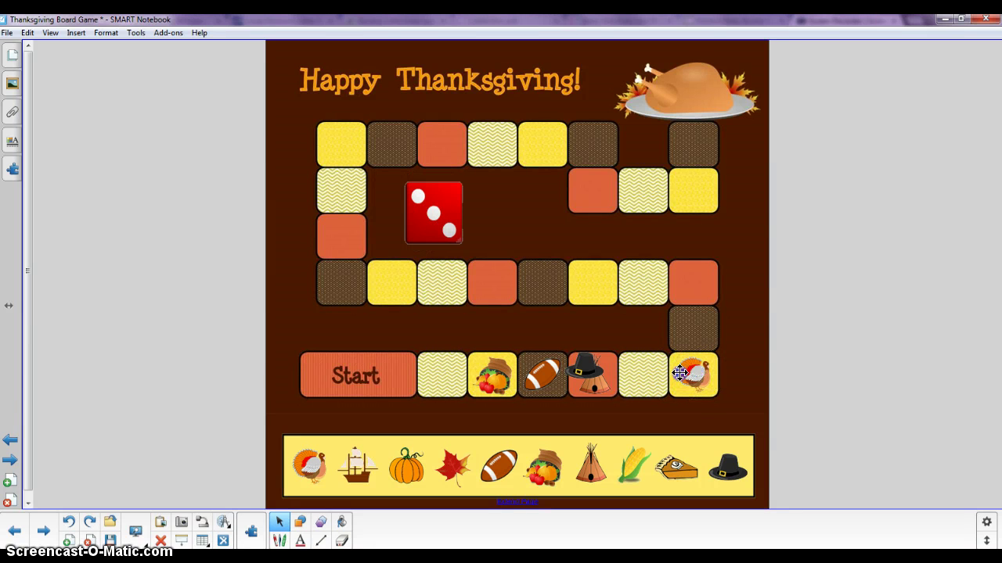
left_click_drag(680, 378, 528, 358)
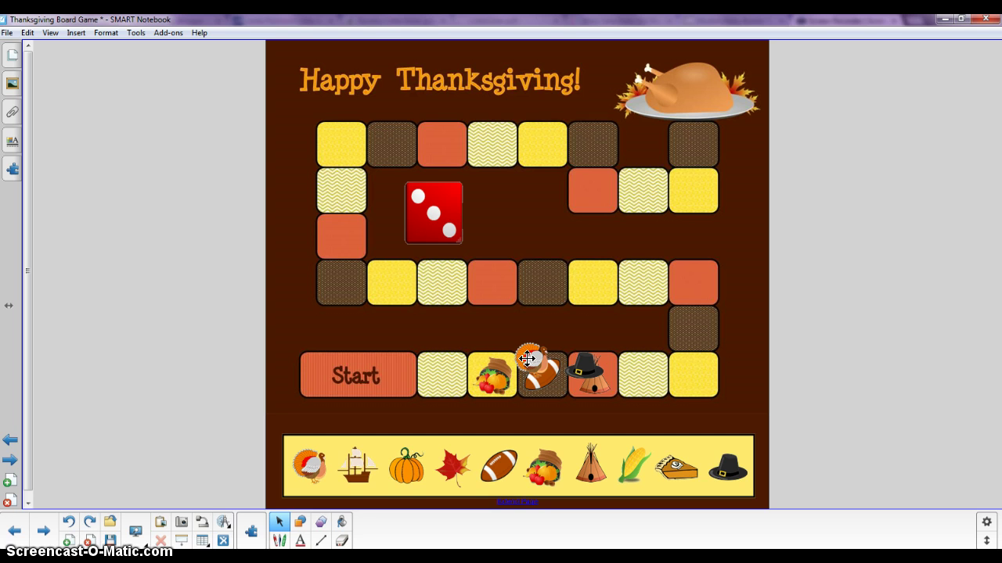
left_click(450, 231)
left_click_drag(528, 358, 623, 382)
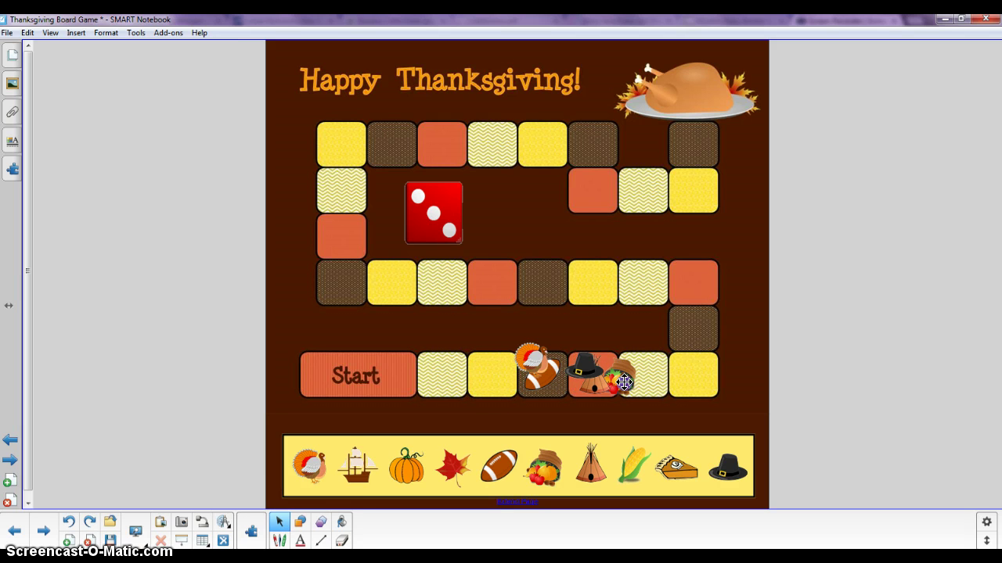
Step: Roll the die and advance the cornucopia two spaces onto the pilgrim hat's brown space above the corner
mouse_move(286, 560)
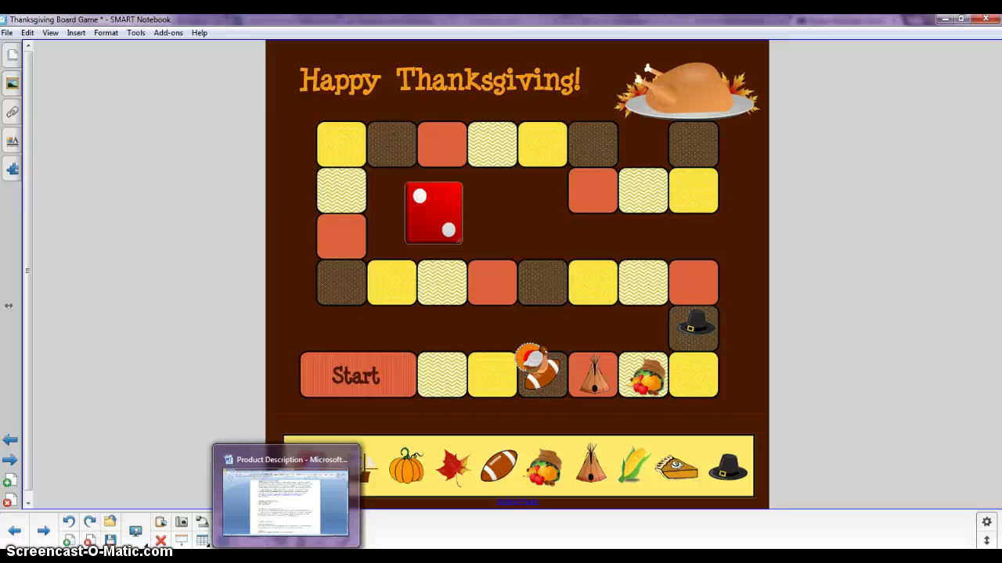
left_click(449, 229)
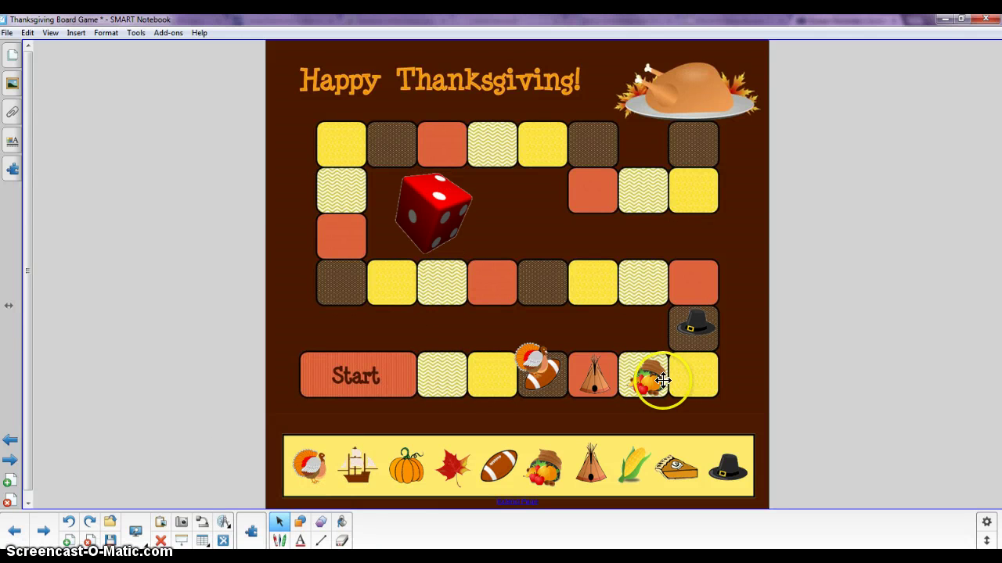
left_click_drag(649, 376, 698, 334)
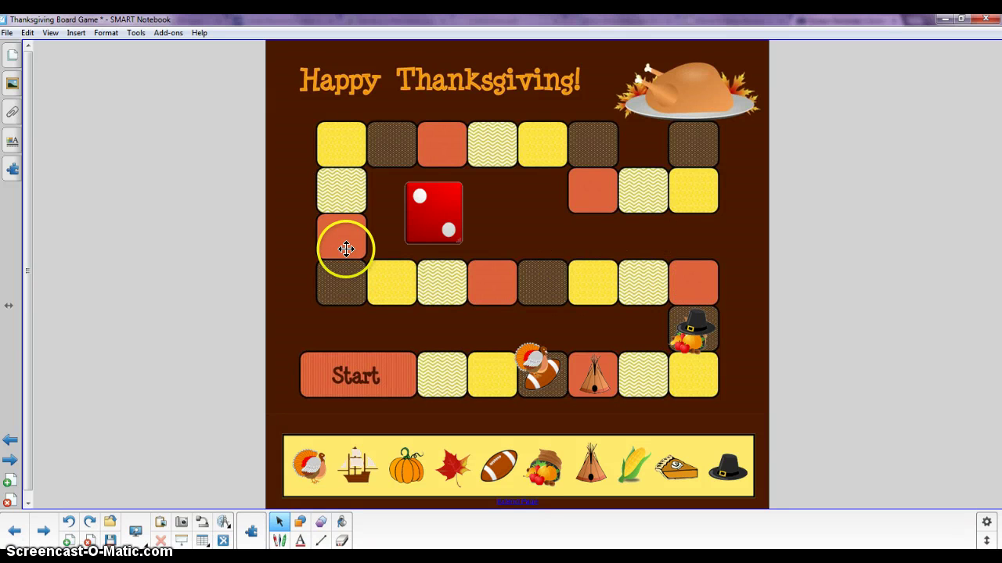
left_click(680, 103)
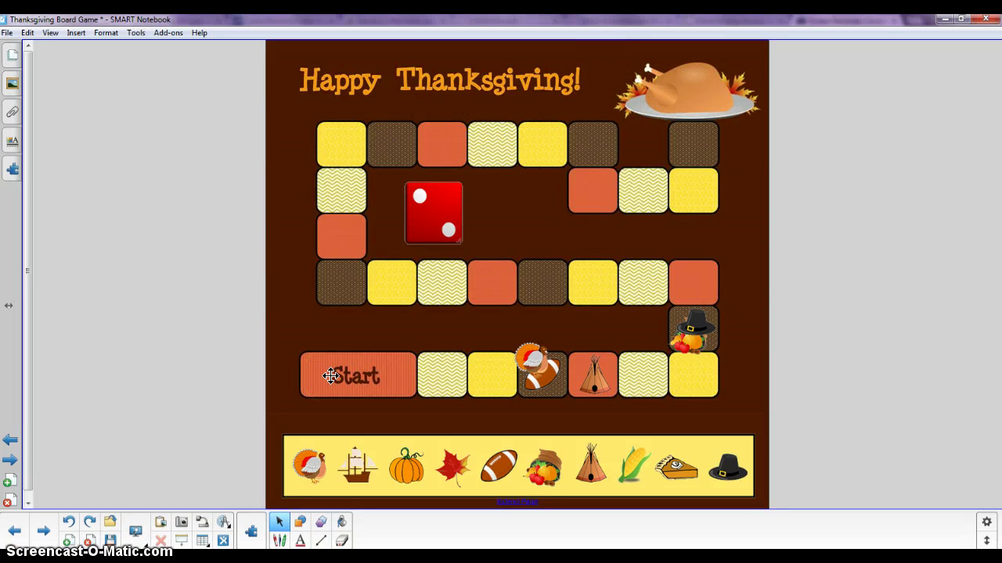
Step: Show the page thumbnails again and view the closing thank-you page
left_click(10, 58)
left_click(64, 460)
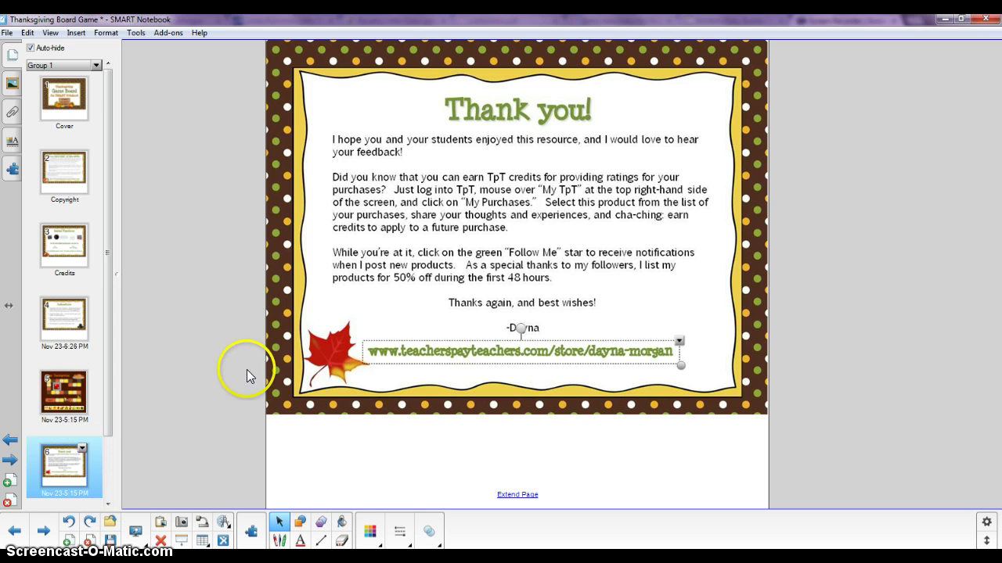
Step: Deselect the store link on the thank-you page and view the Related Resources page, page 7
left_click(321, 303)
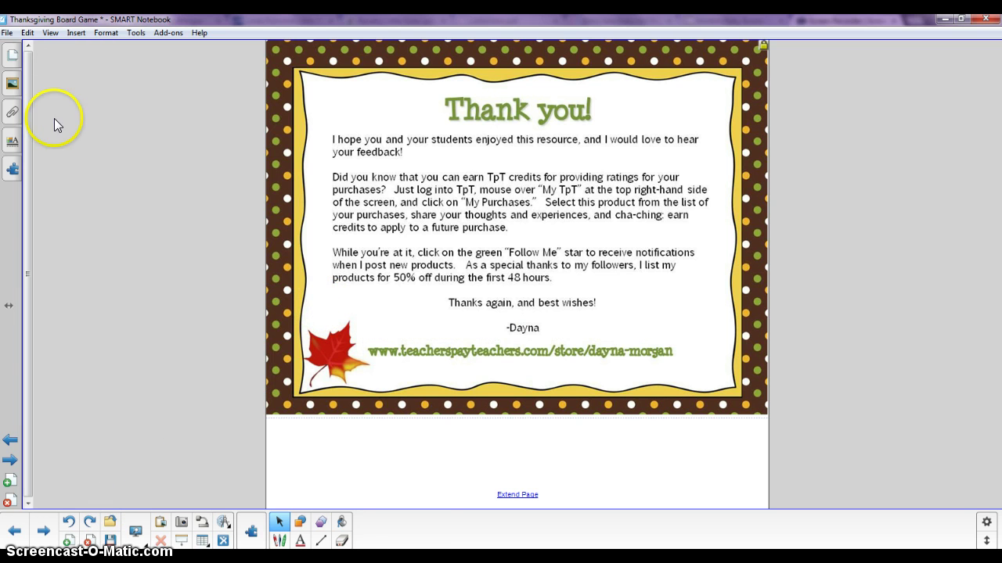
left_click(11, 54)
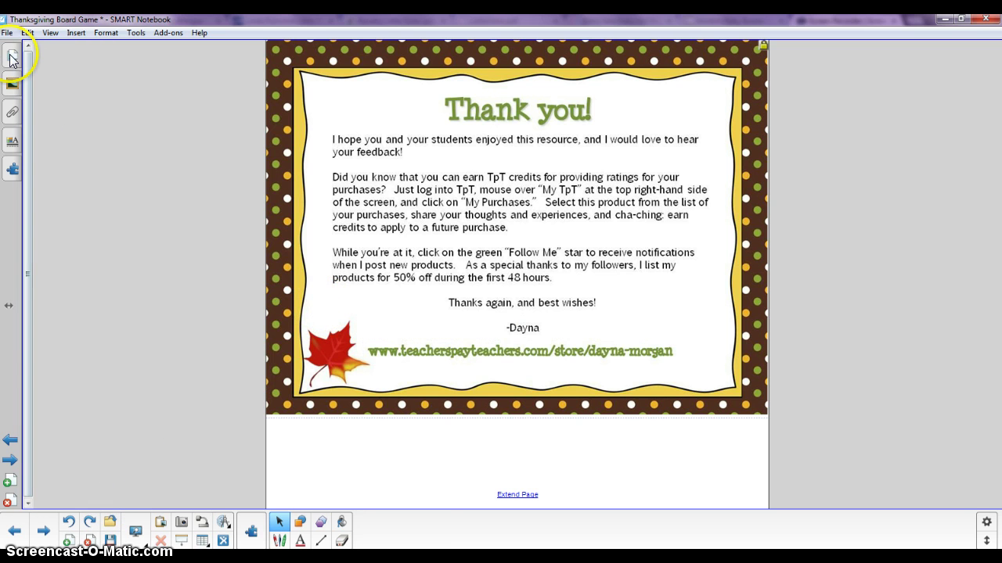
left_click(107, 506)
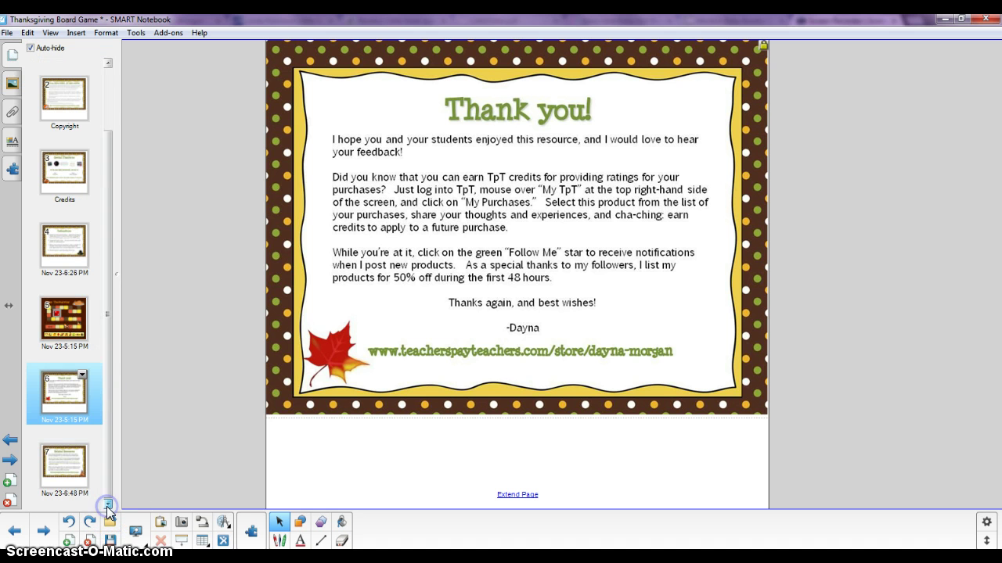
left_click(62, 471)
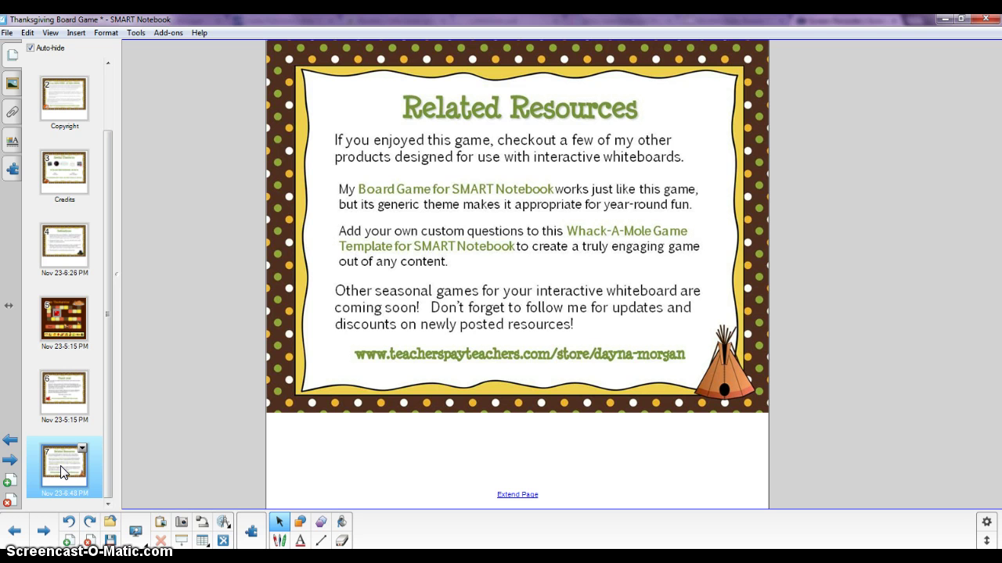
Step: Return to the Cover page at the start of the file
left_click(108, 403)
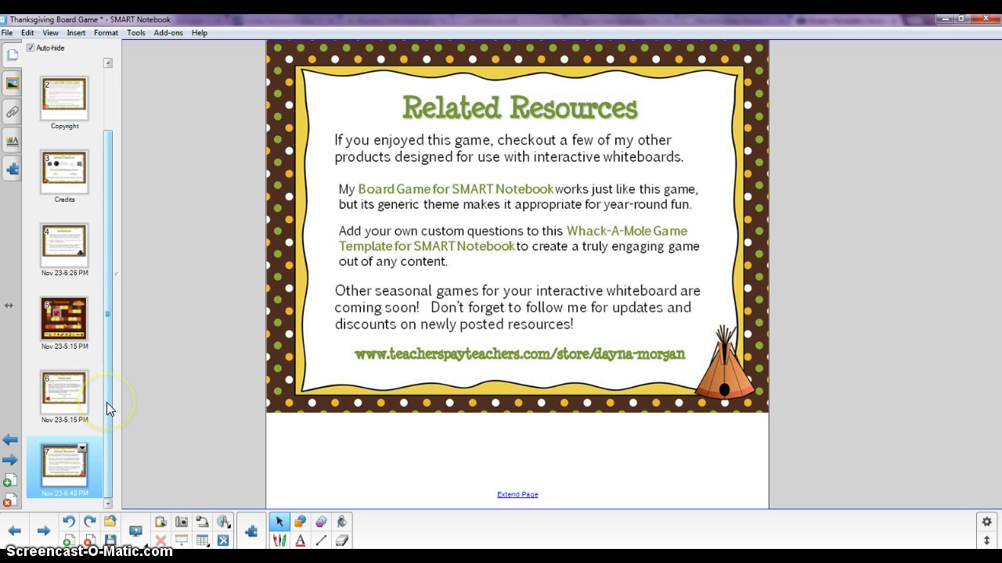
left_click_drag(107, 403, 120, 277)
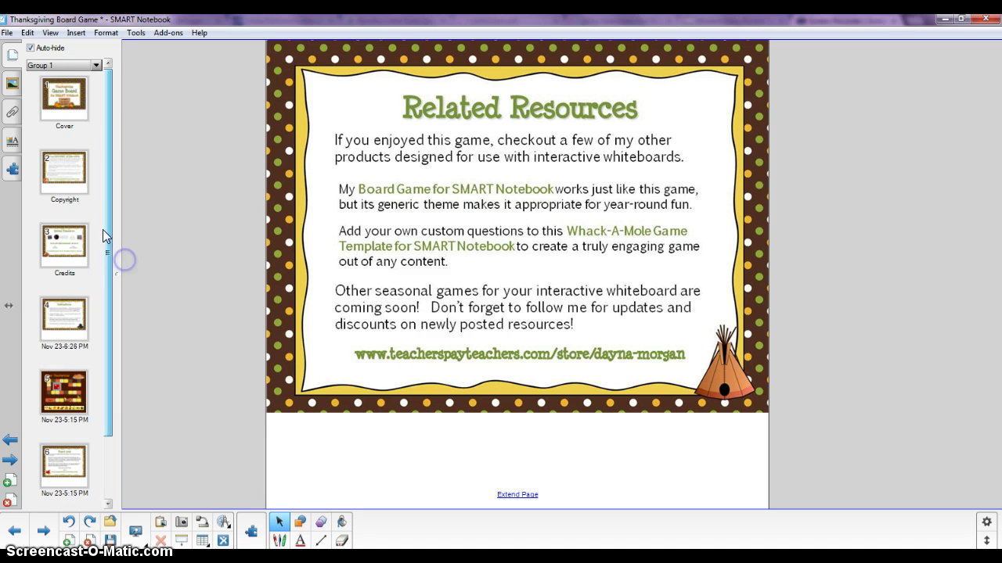
left_click(45, 101)
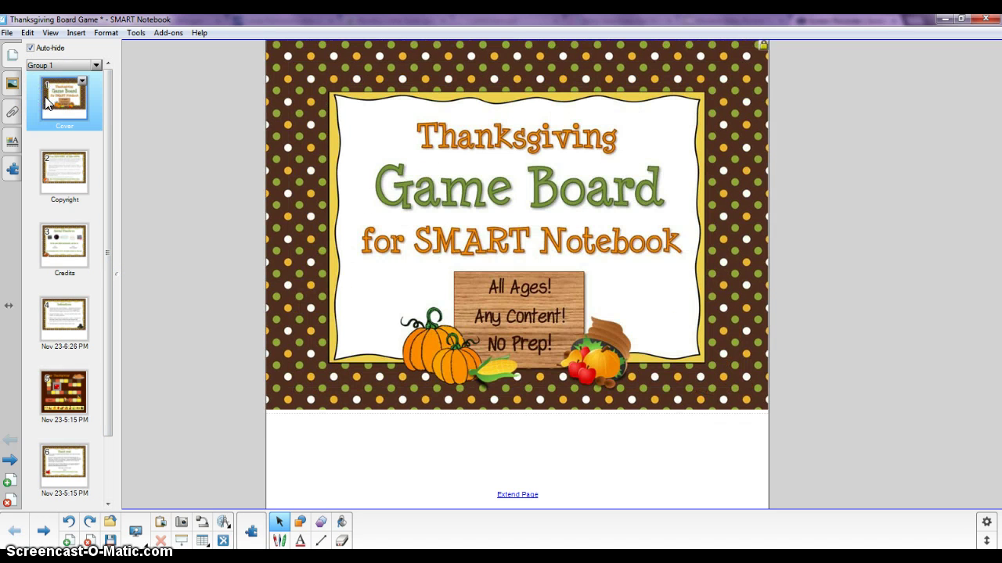